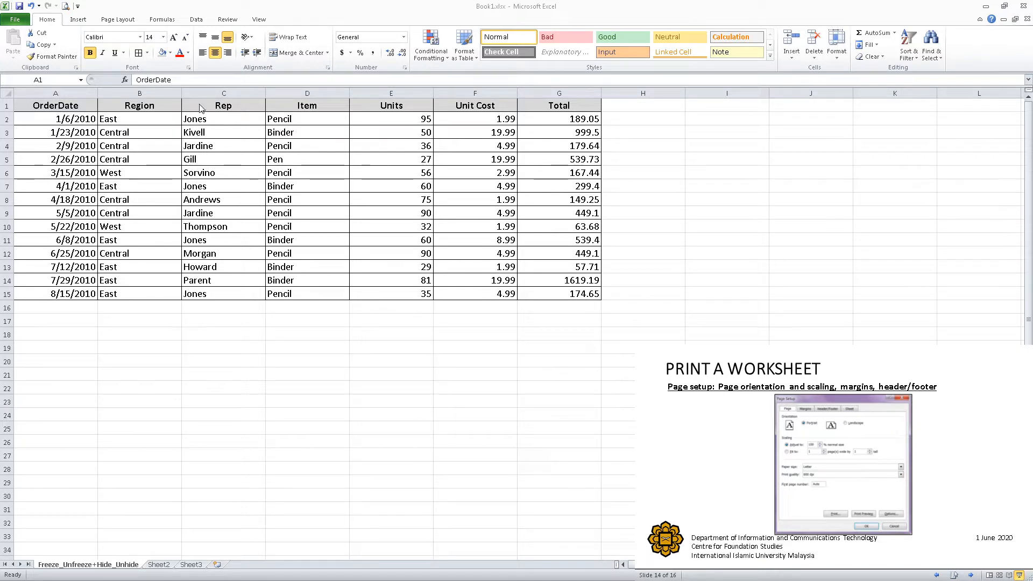
- Review the preset margin, orientation, paper size and print area options available for the worksheet
left_click(78, 20)
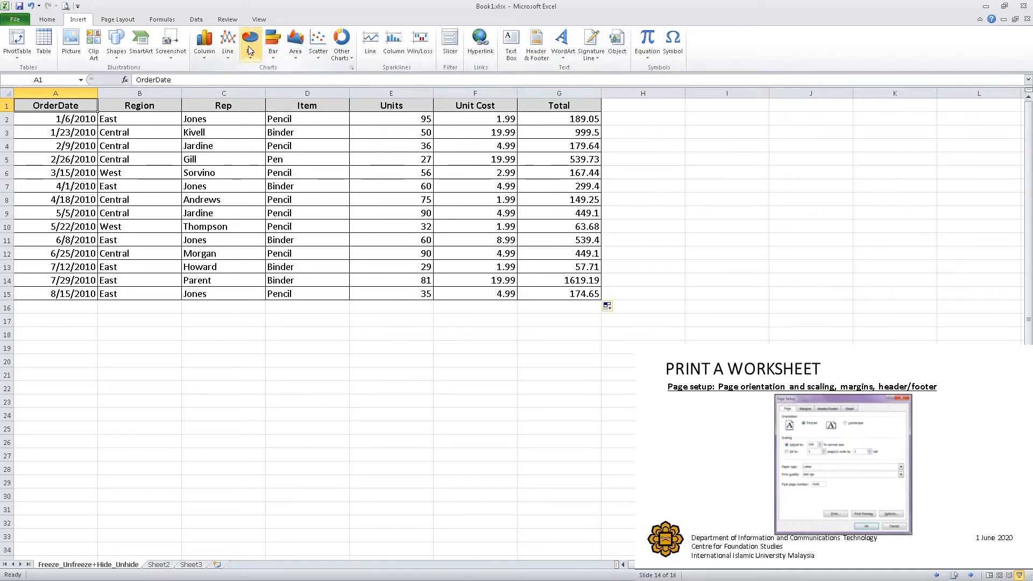
left_click(118, 20)
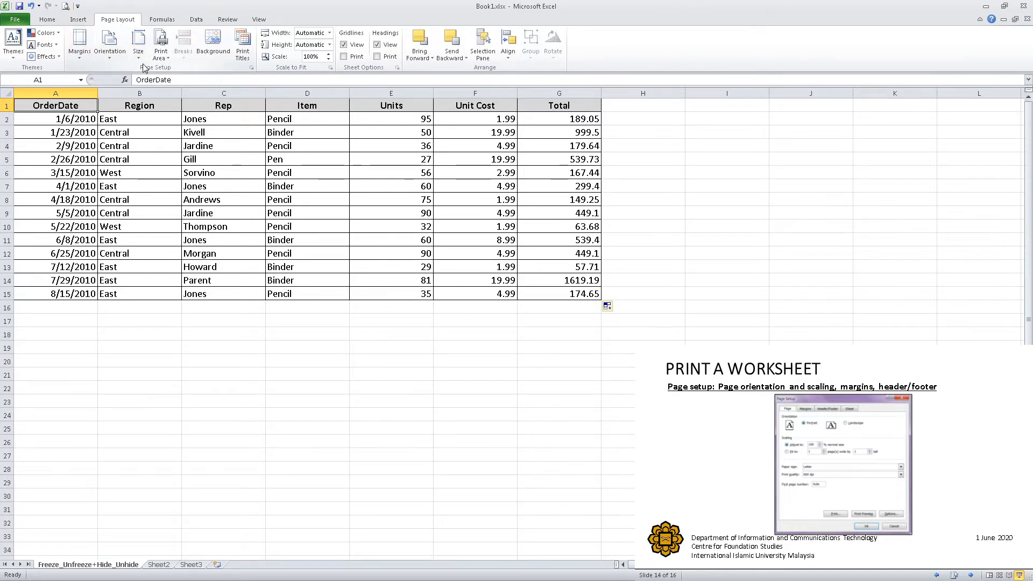
left_click(82, 57)
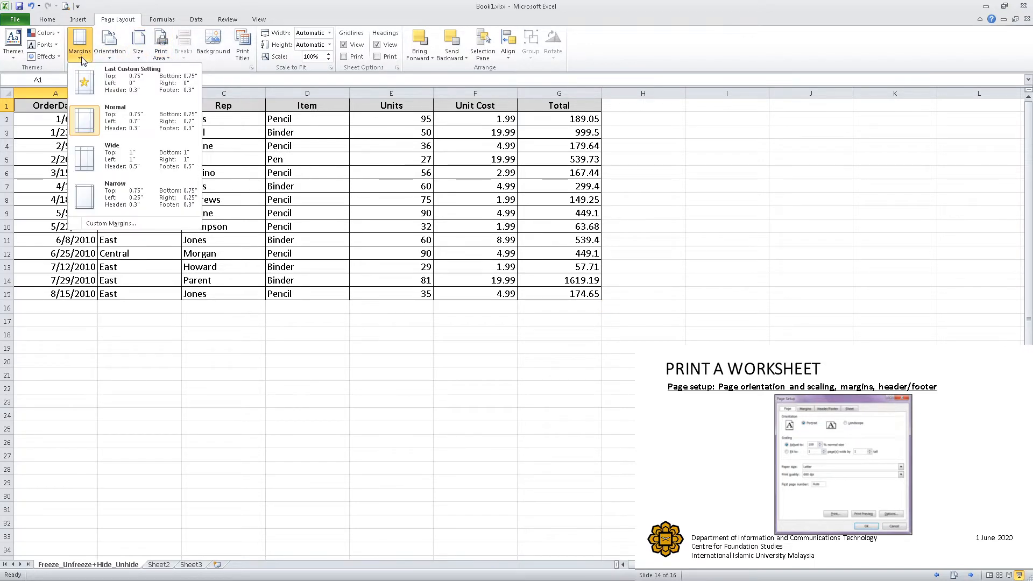
left_click(109, 56)
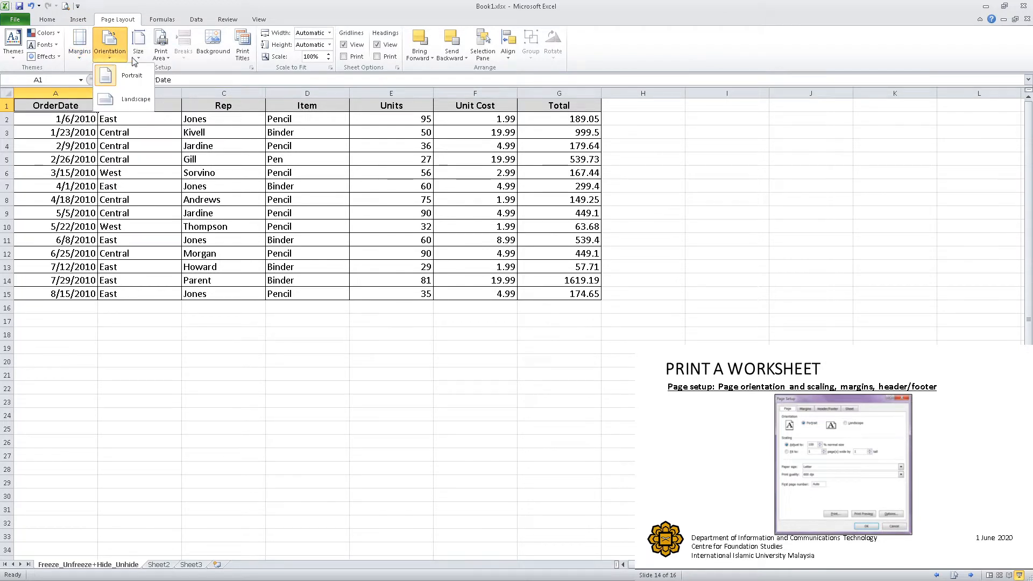
left_click(139, 57)
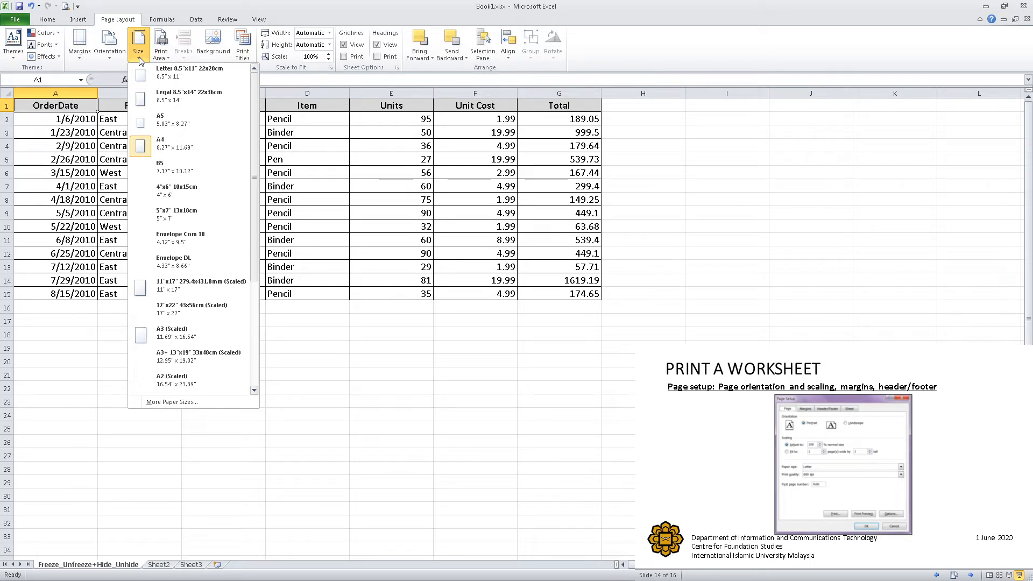
left_click(167, 60)
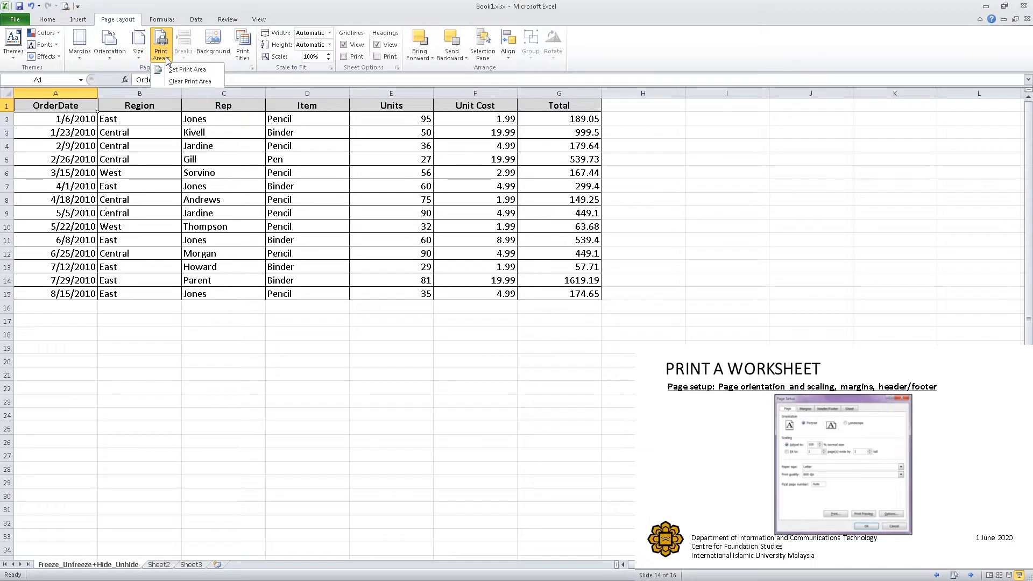
left_click(233, 67)
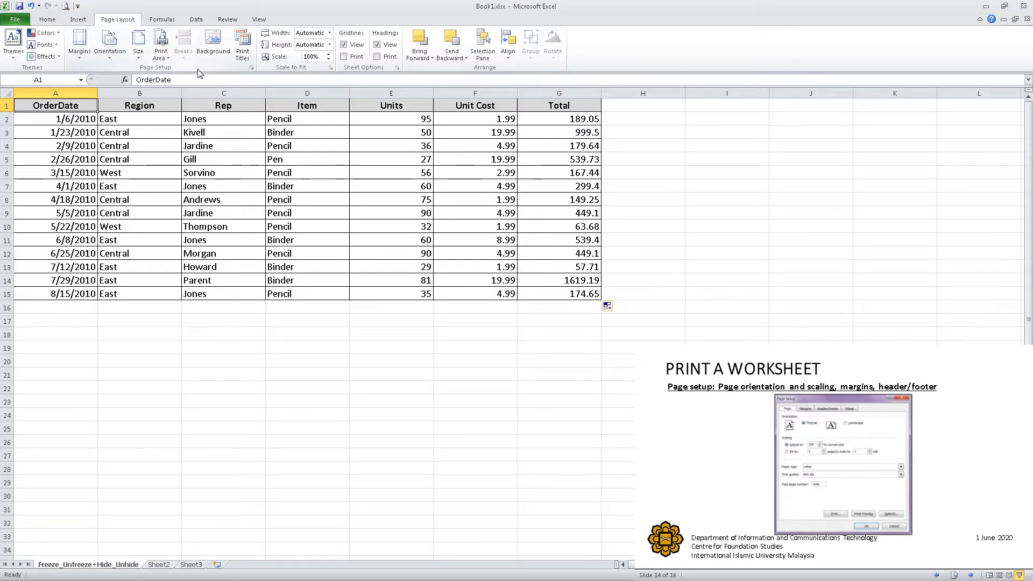
- Examine the page, margin, header/footer and sheet settings in Page Setup, plus the printer's properties, without changing anything
left_click(251, 69)
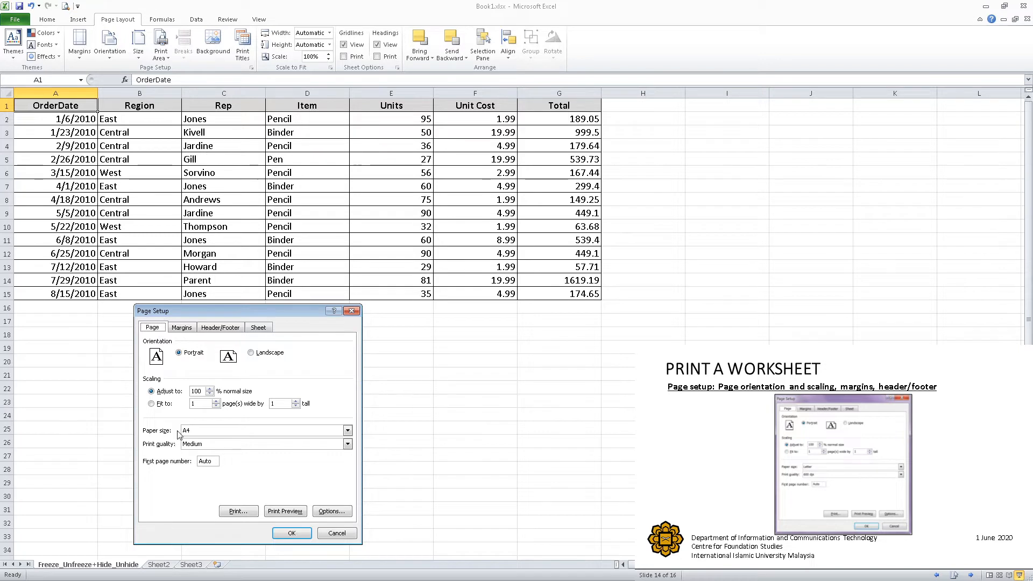
left_click(186, 331)
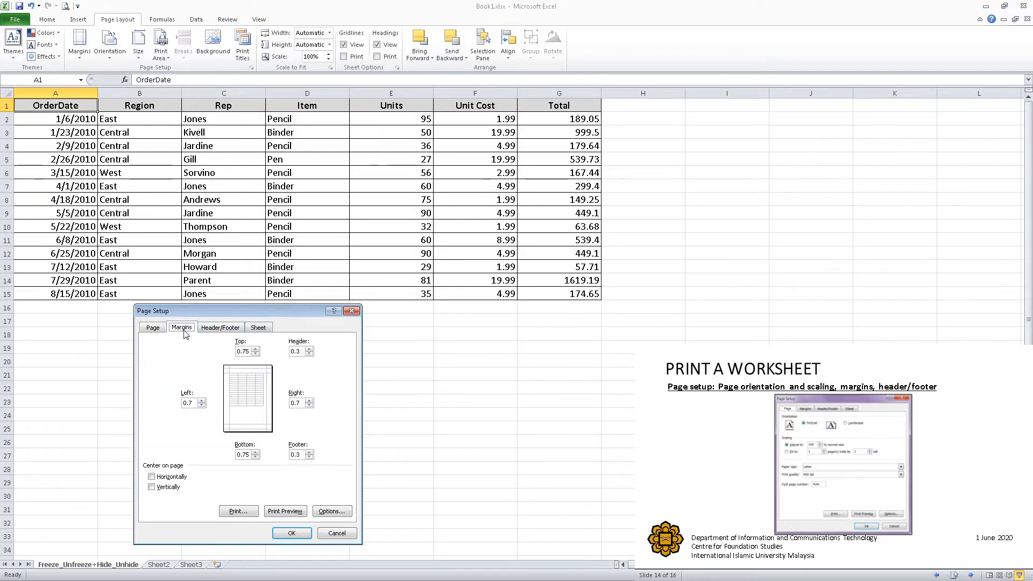
left_click(220, 331)
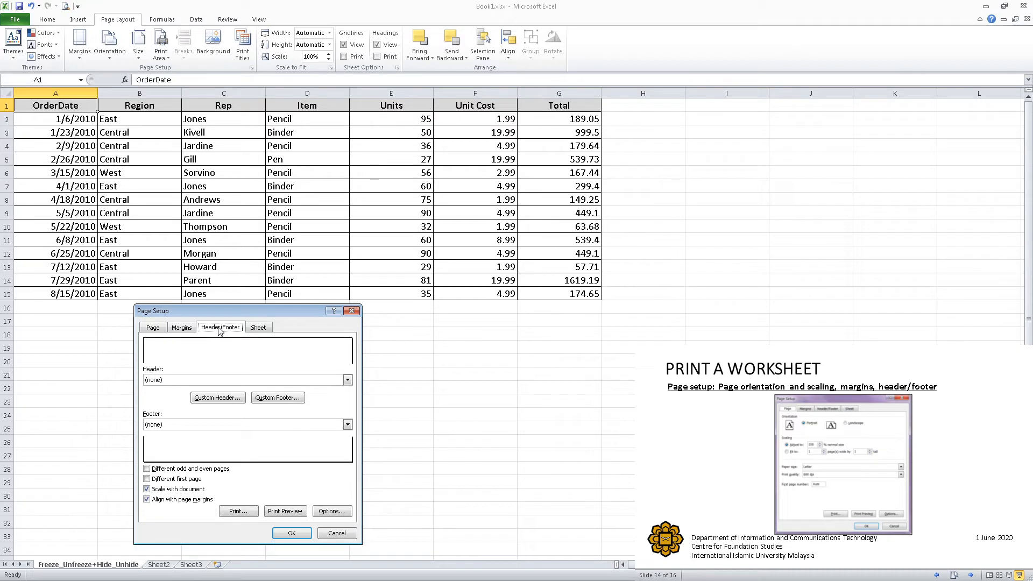
left_click(260, 329)
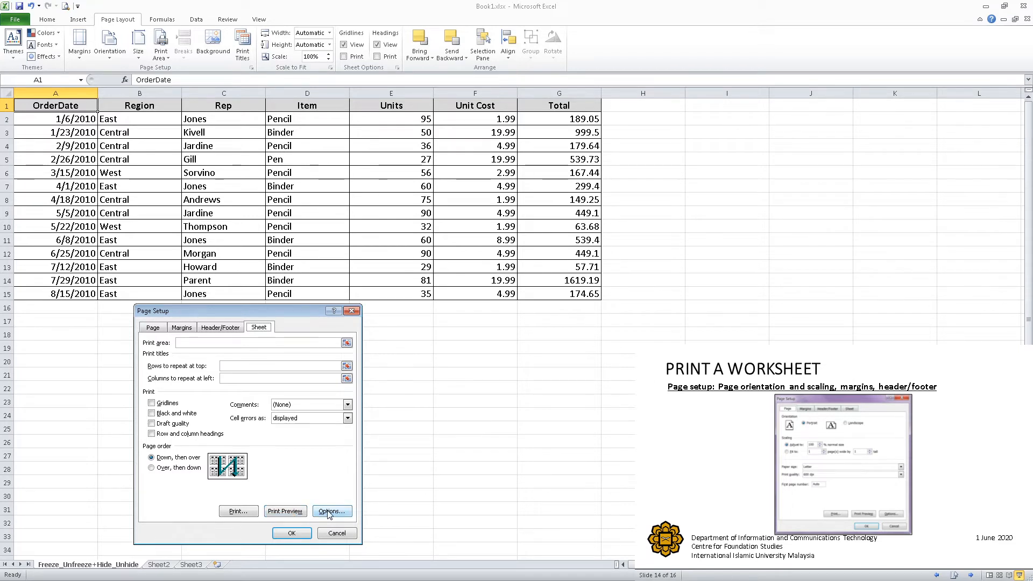
key("Return")
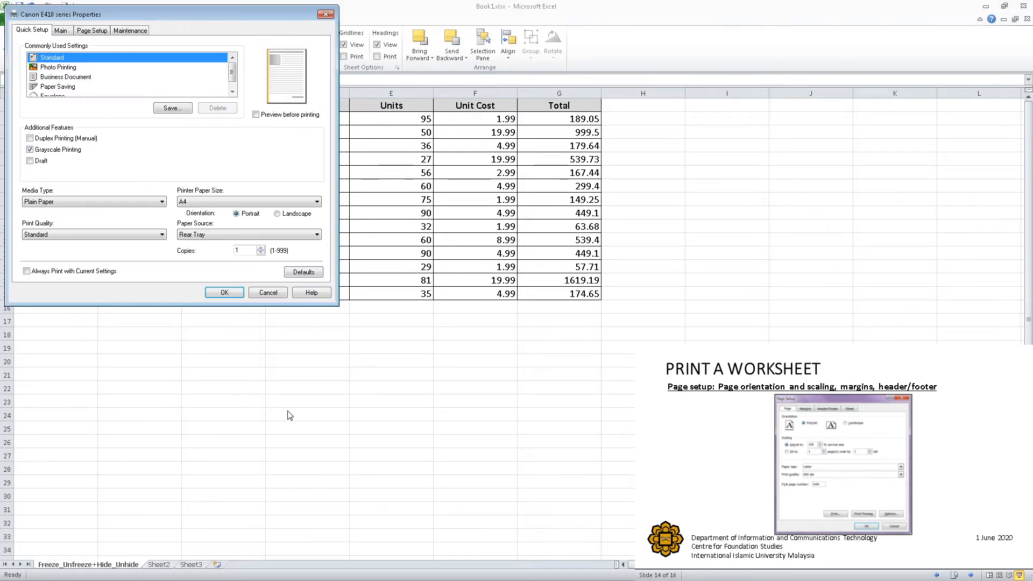
left_click_drag(205, 15, 408, 21)
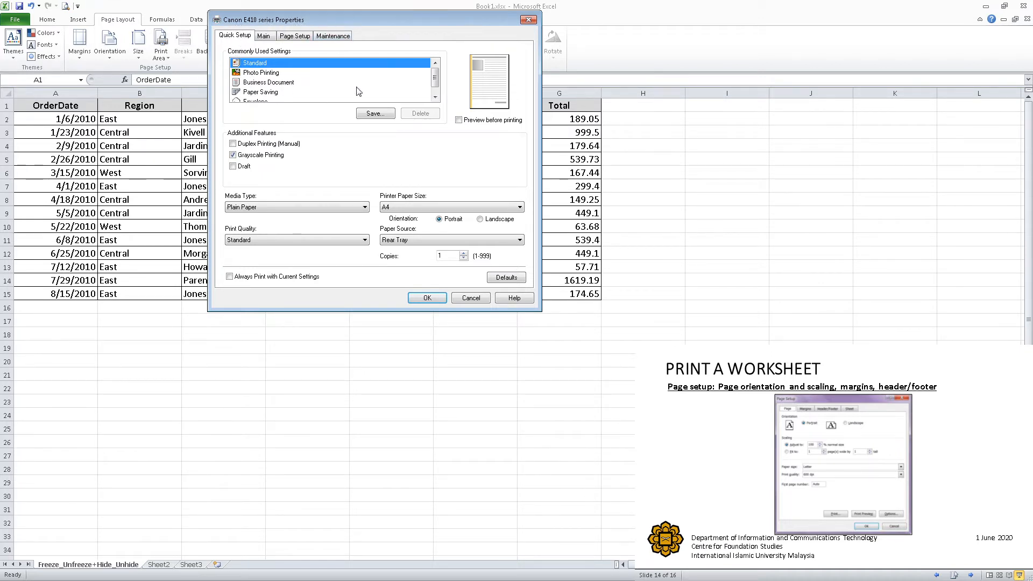
left_click(461, 298)
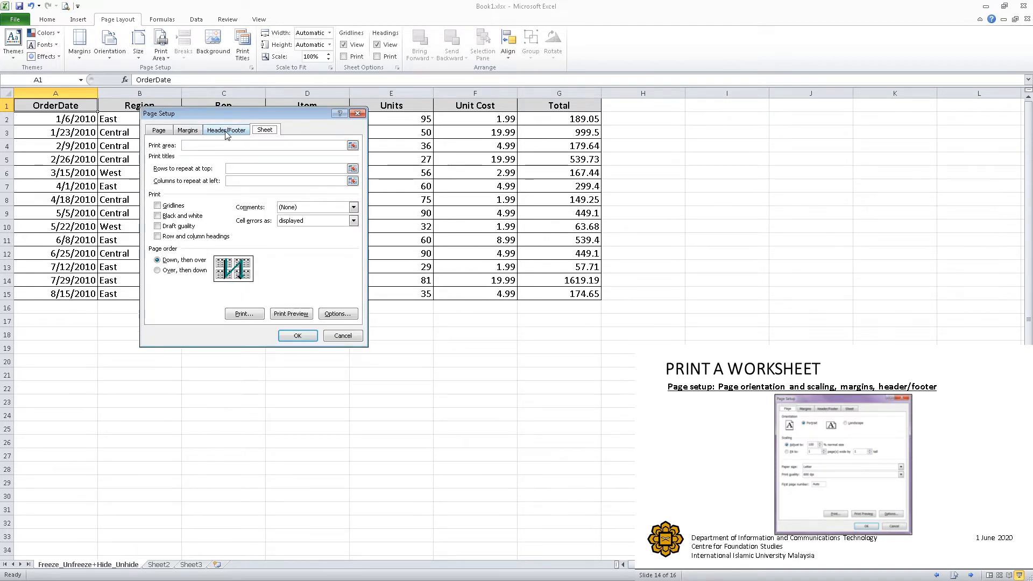
- Add a custom header reading "Print a Worksheet" in the header's left section and check it in the print preview
left_click(226, 131)
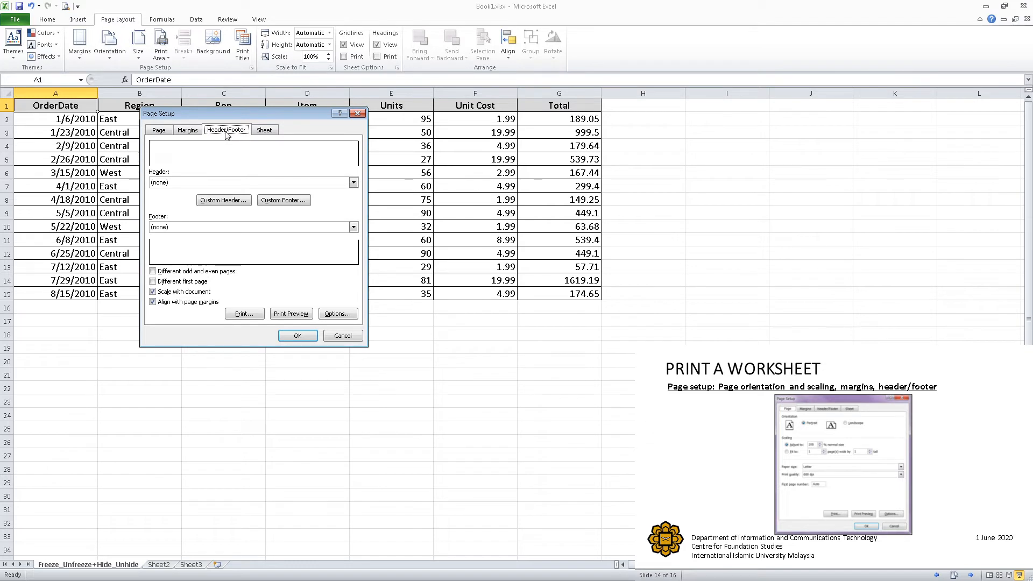
left_click(223, 183)
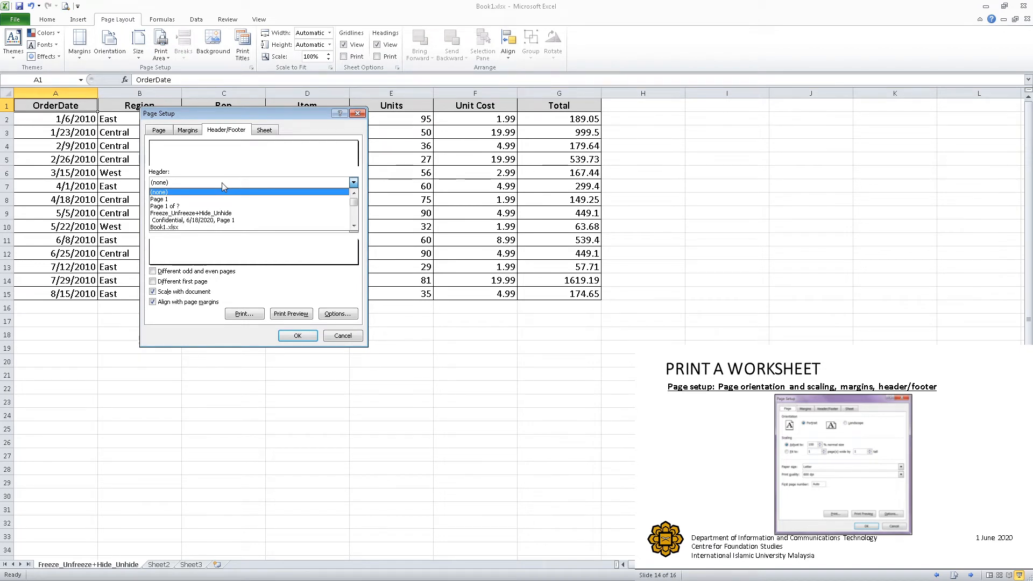
left_click(221, 182)
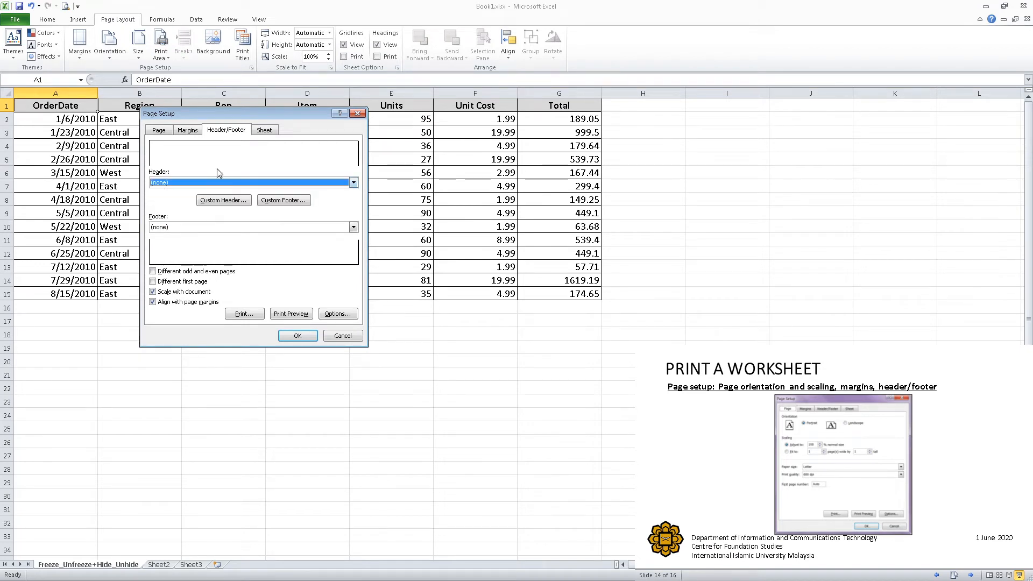
left_click(220, 202)
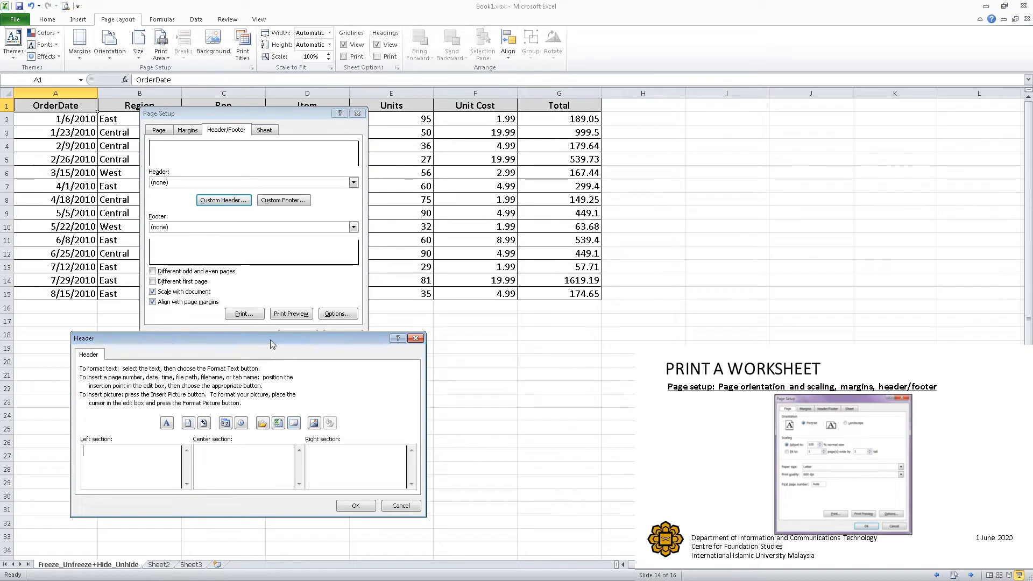
left_click_drag(272, 344, 283, 300)
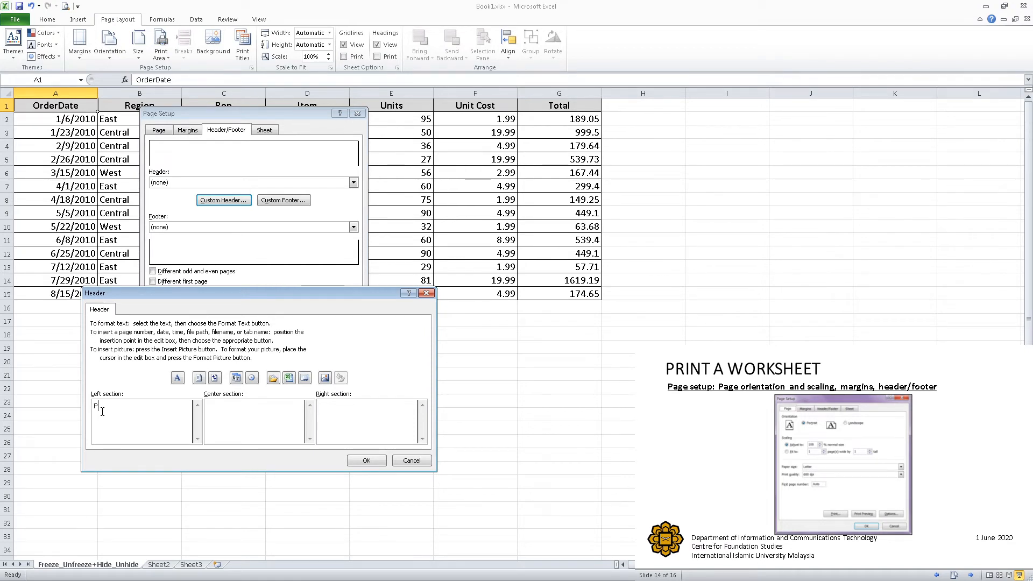
type("rint a Worksheet")
left_click(366, 462)
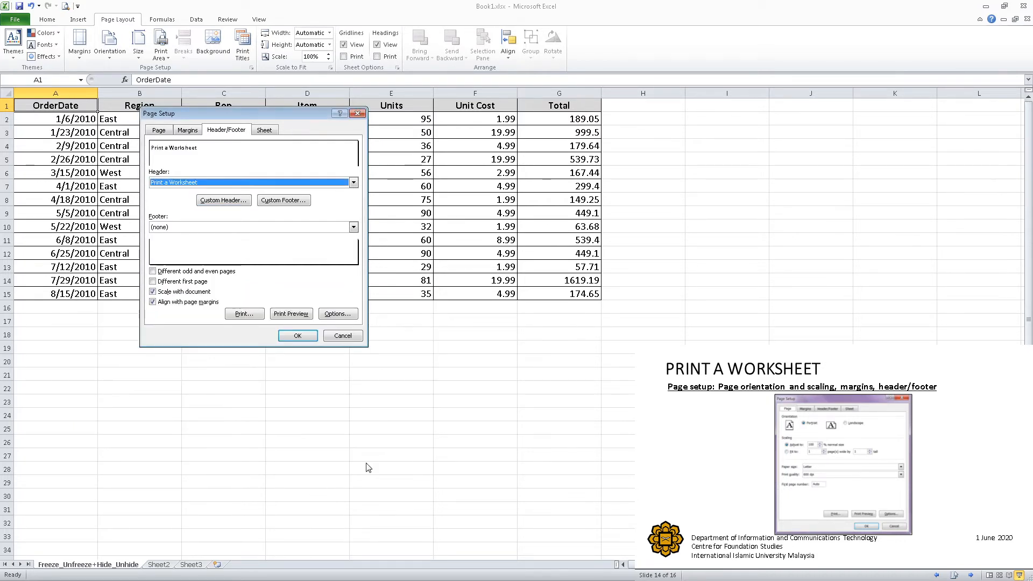
left_click(291, 314)
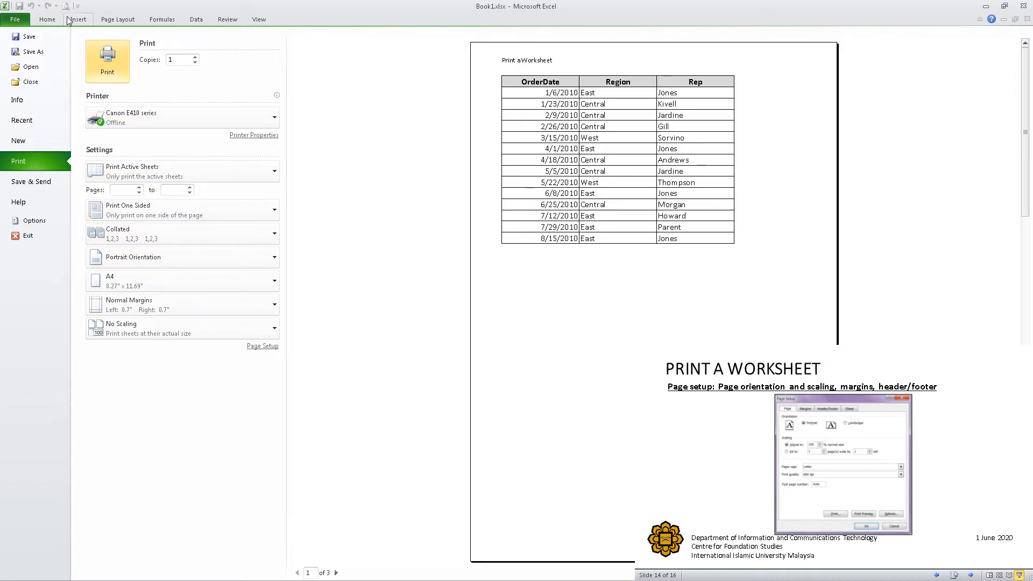
left_click(49, 20)
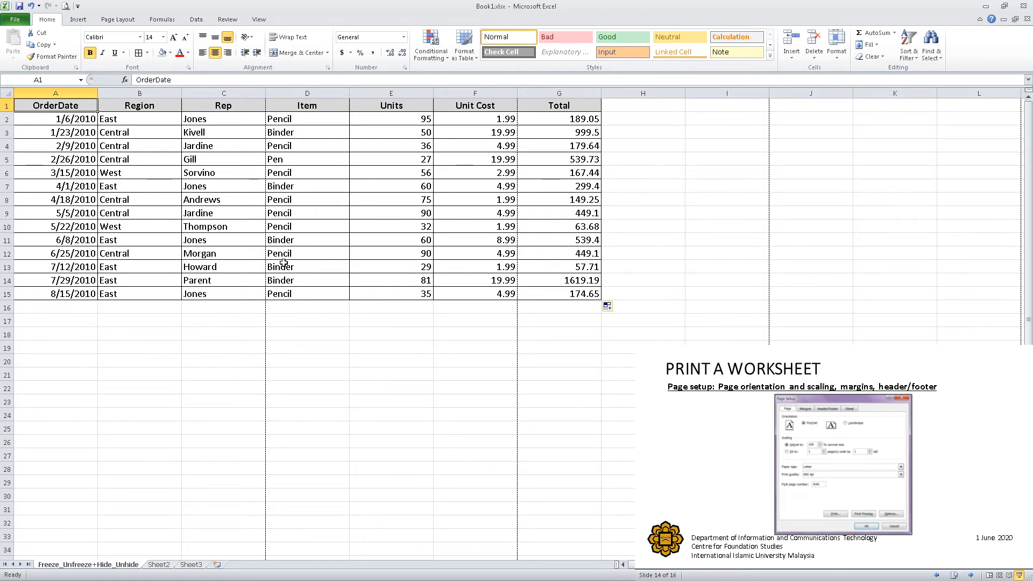
- Change the worksheet's page orientation to landscape in Page Setup and open the print preview
left_click(129, 21)
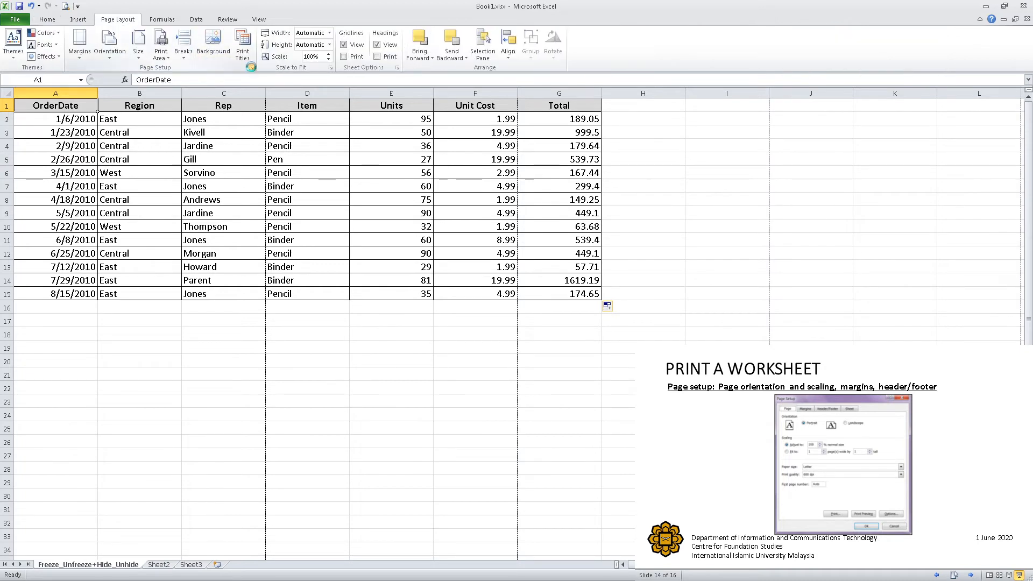
left_click(250, 67)
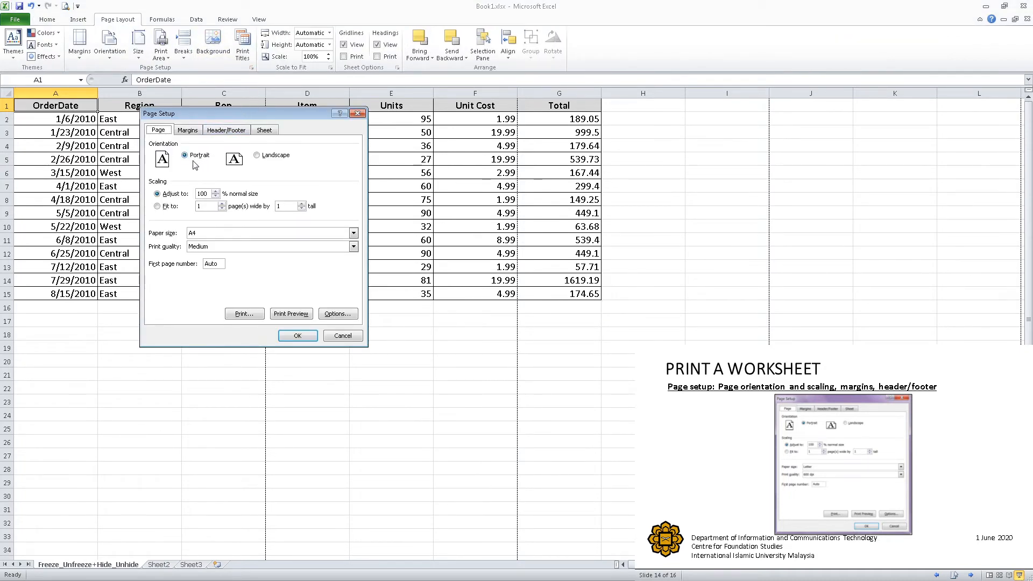
left_click(260, 160)
left_click(190, 132)
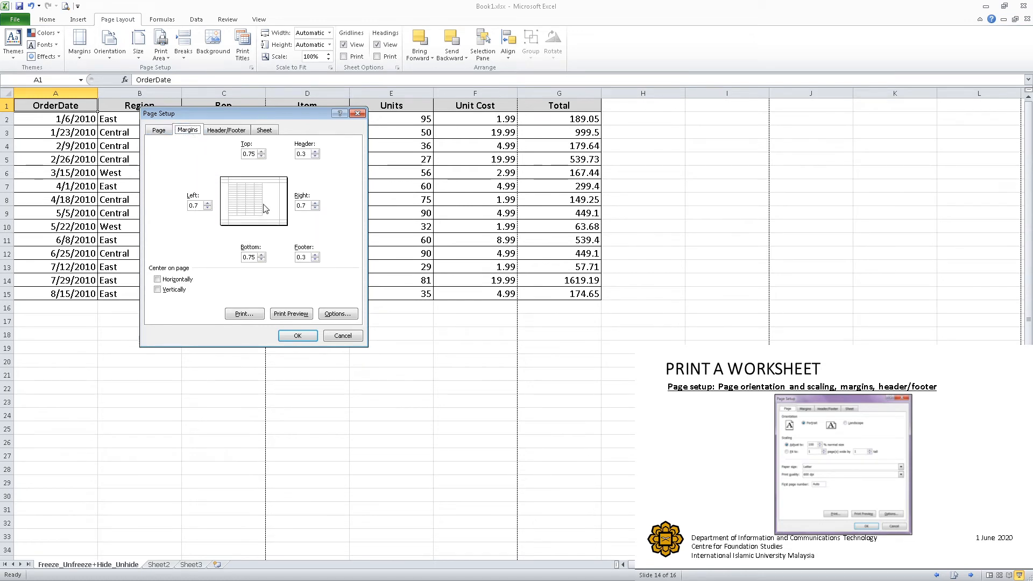
left_click(263, 130)
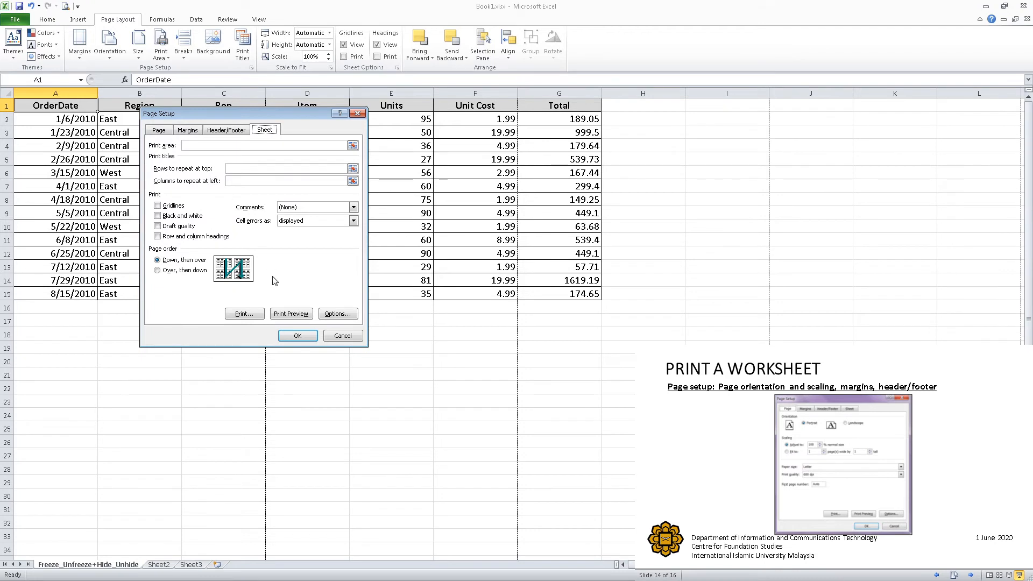
left_click(290, 314)
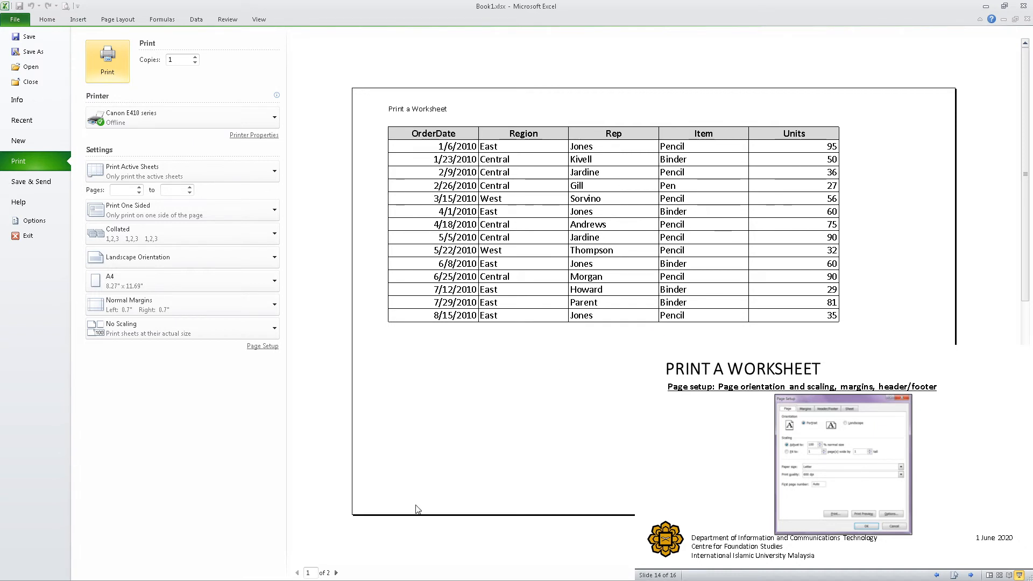
- Look through both pages of the landscape print preview and return to the worksheet
left_click(336, 572)
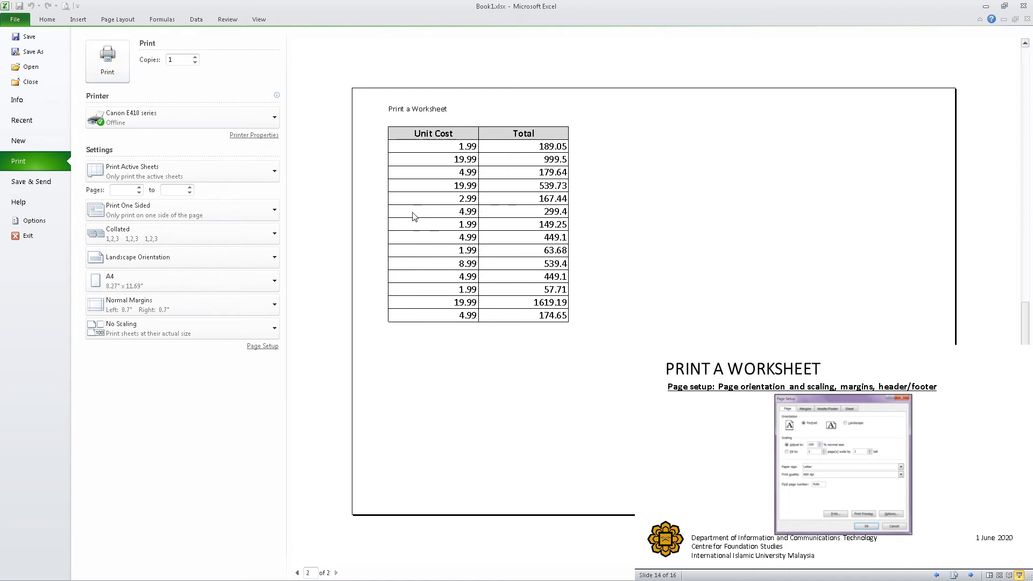
left_click(297, 573)
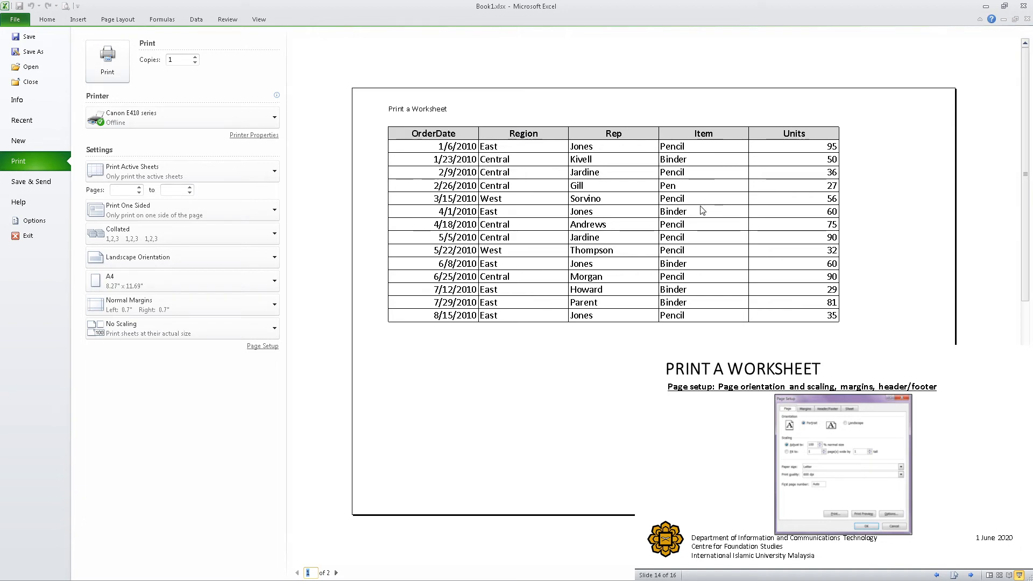
left_click(47, 19)
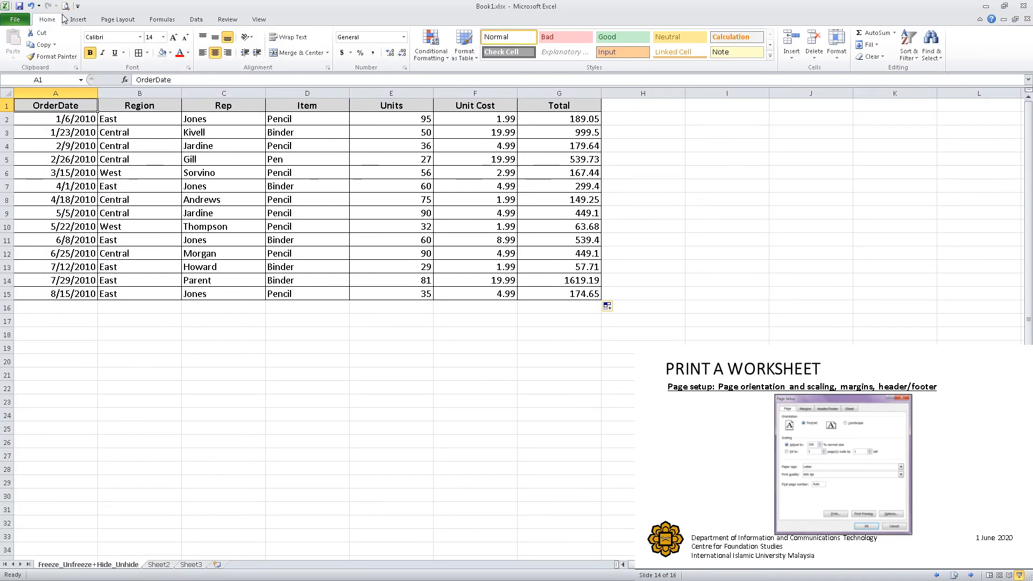
- In Page Break Preview, move the page break after the Units column to beyond the Total column
left_click(262, 21)
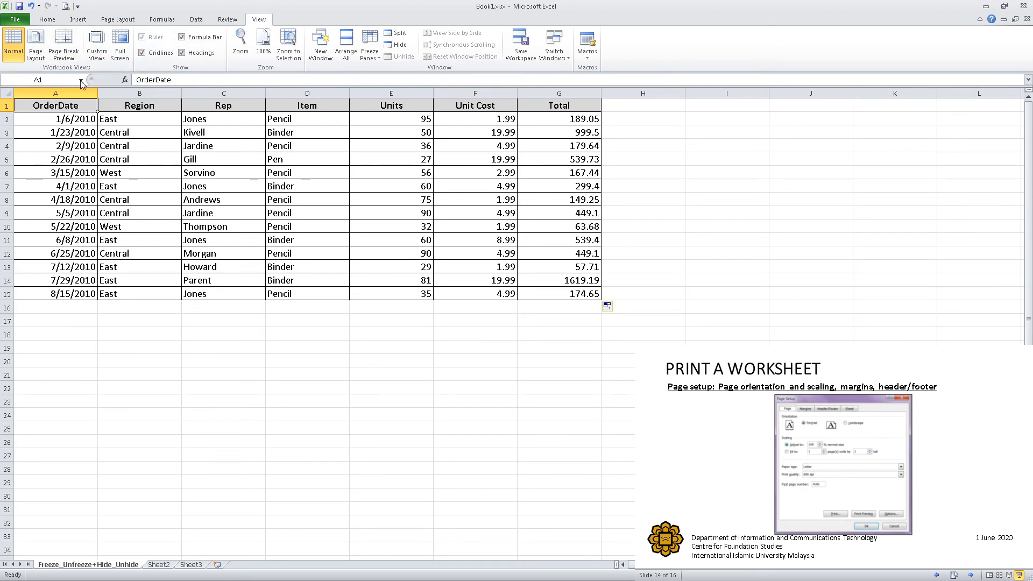
left_click(69, 52)
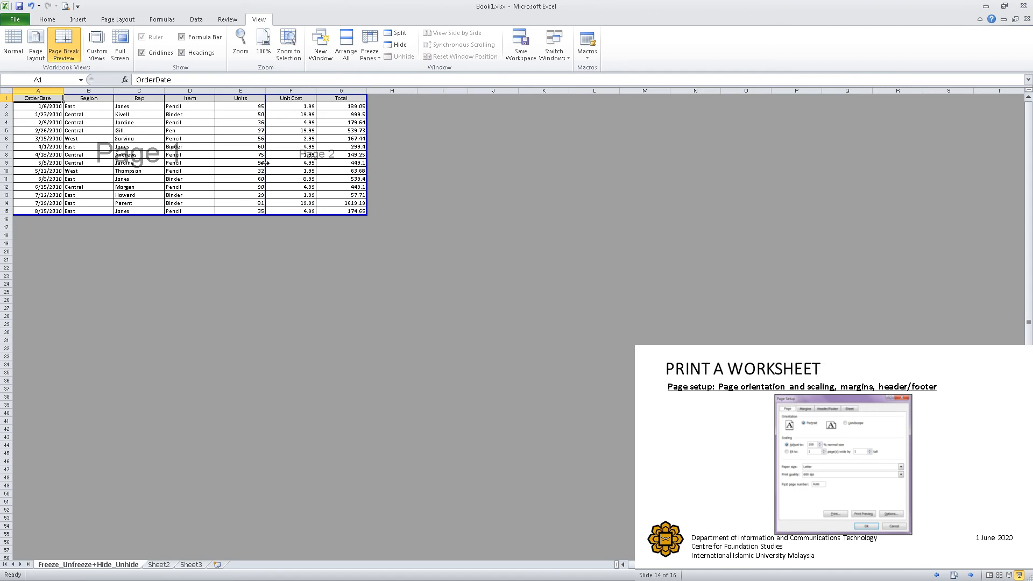
left_click_drag(265, 163, 371, 161)
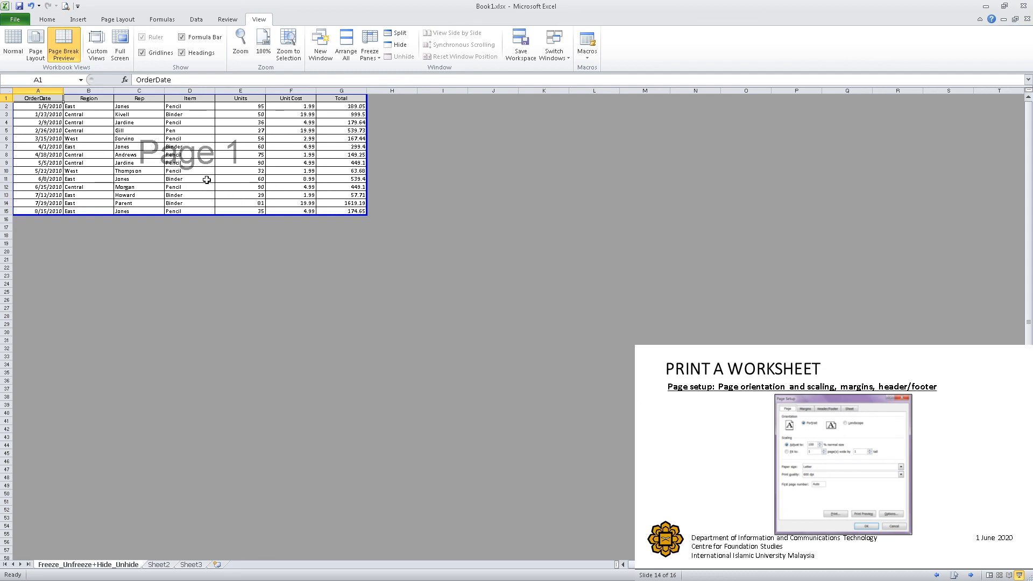
- Open the print preview from Page Setup to check the layout with the adjusted page break
left_click(47, 20)
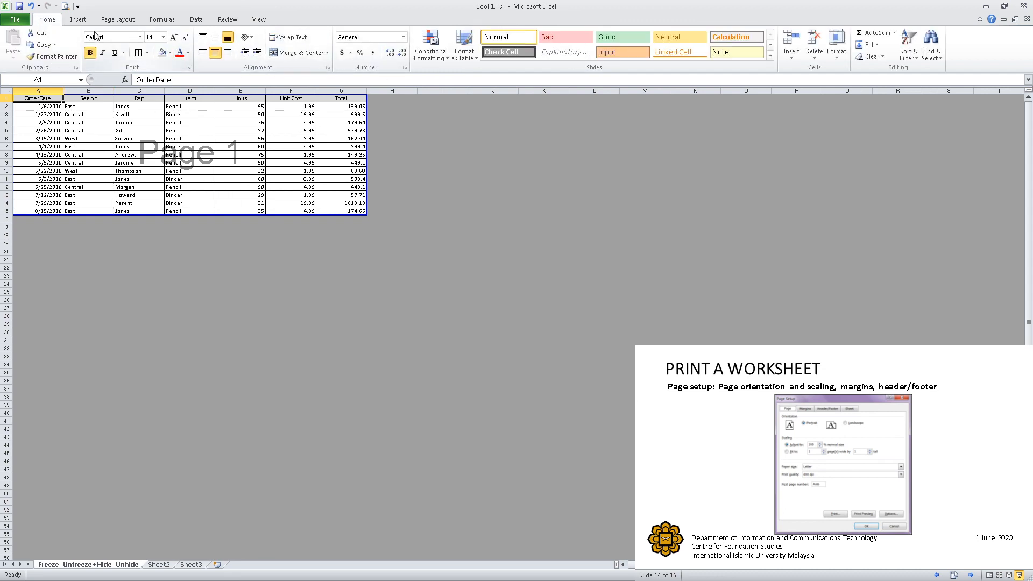
left_click(121, 21)
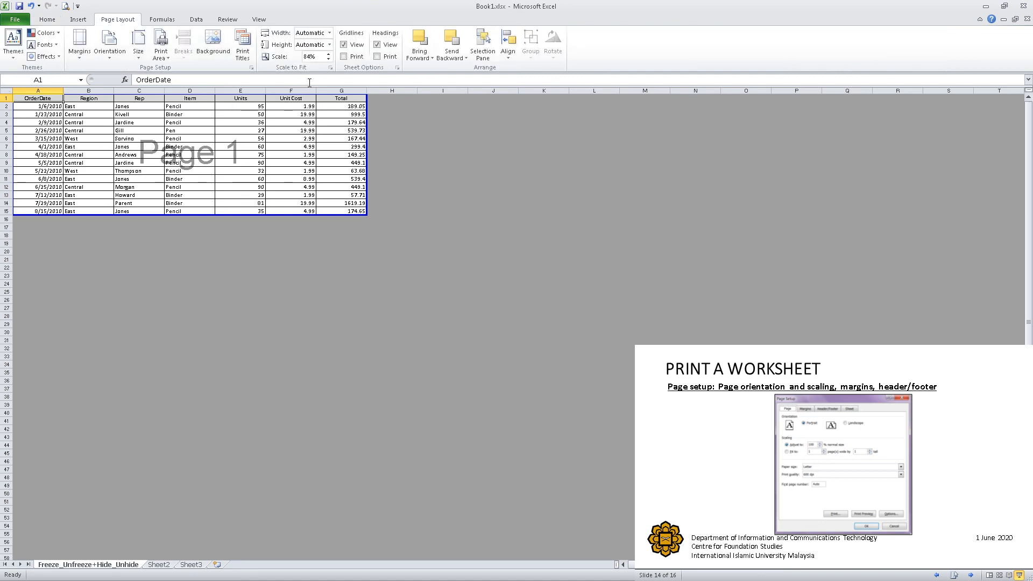
left_click(251, 68)
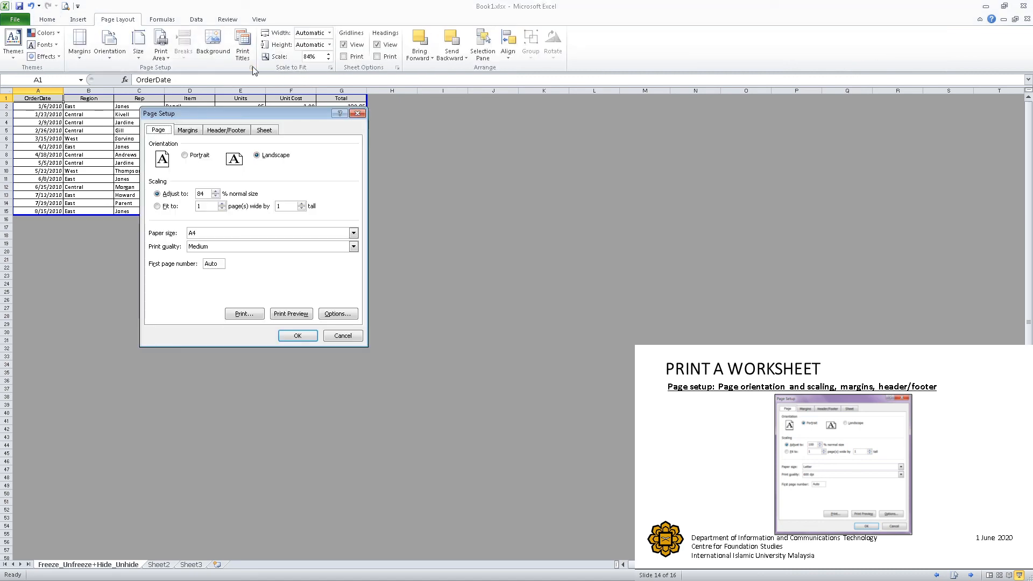
left_click(290, 314)
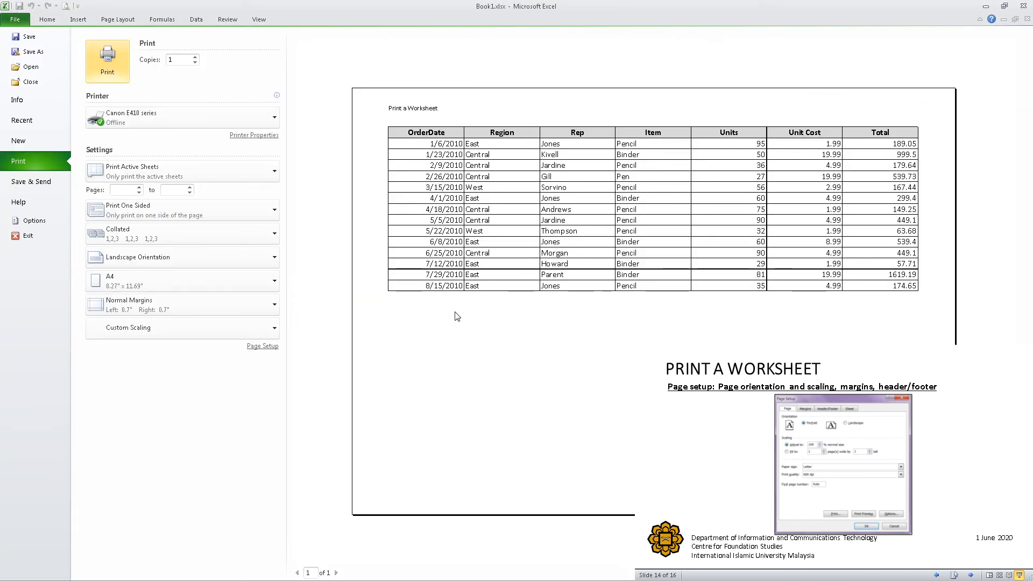